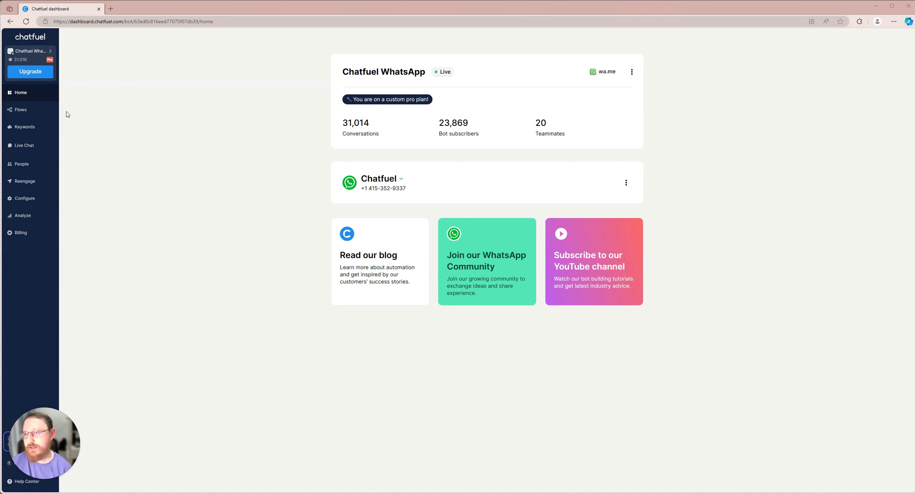
Open the bot's Flows page to show the FAQ AI agent flow
{"action": "left_click", "coordinate": [21, 111]}
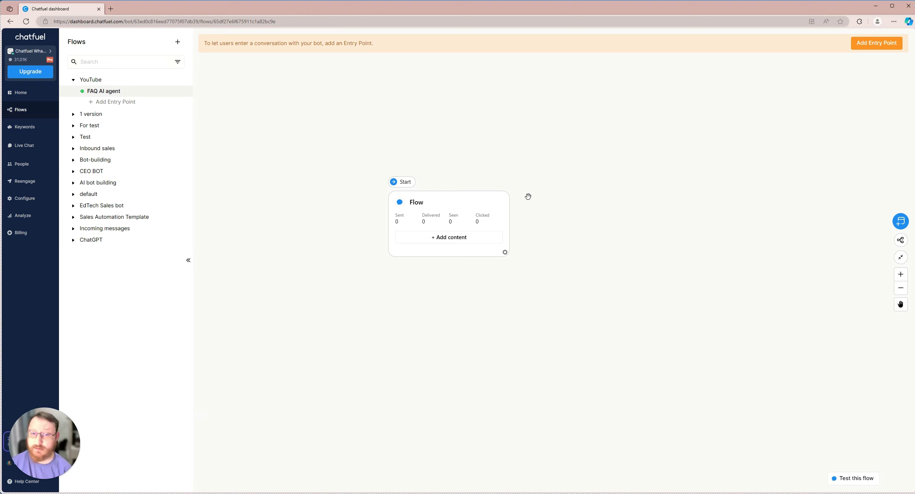
Add a text message reading 'Hey! How can I help you?' to the Flow card
{"action": "left_click", "coordinate": [440, 241]}
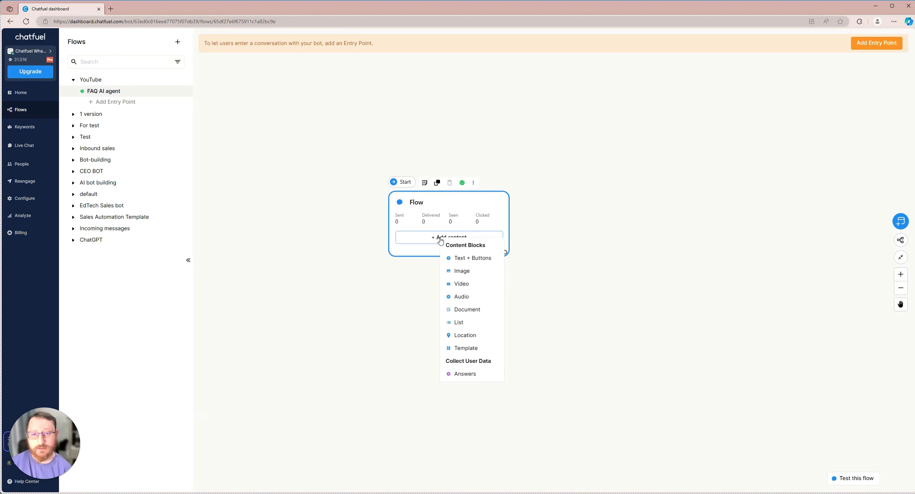
{"action": "left_click", "coordinate": [469, 258]}
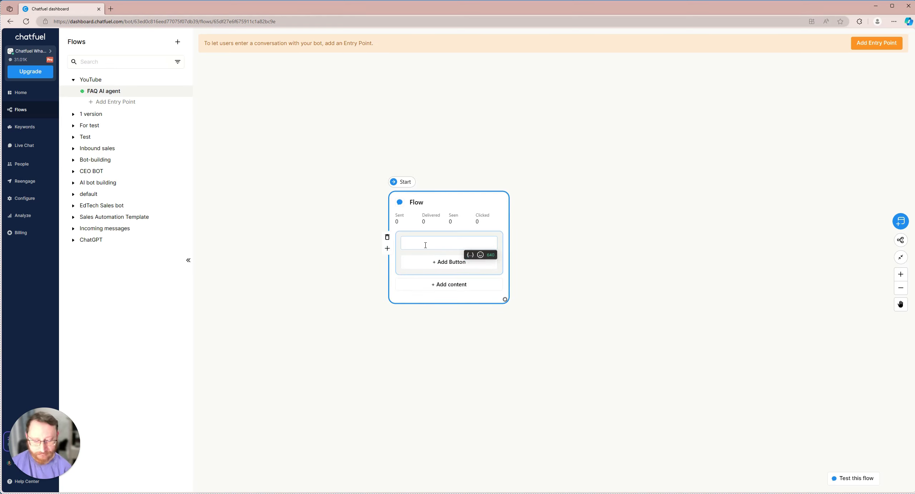
{"action": "type", "text": "Hey! How"}
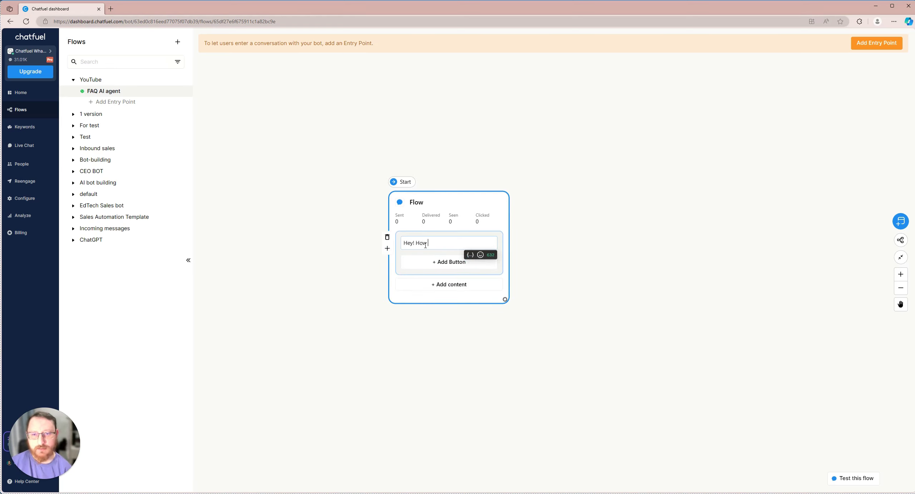
{"action": "type", "text": " can I help you?"}
{"action": "left_click", "coordinate": [590, 223]}
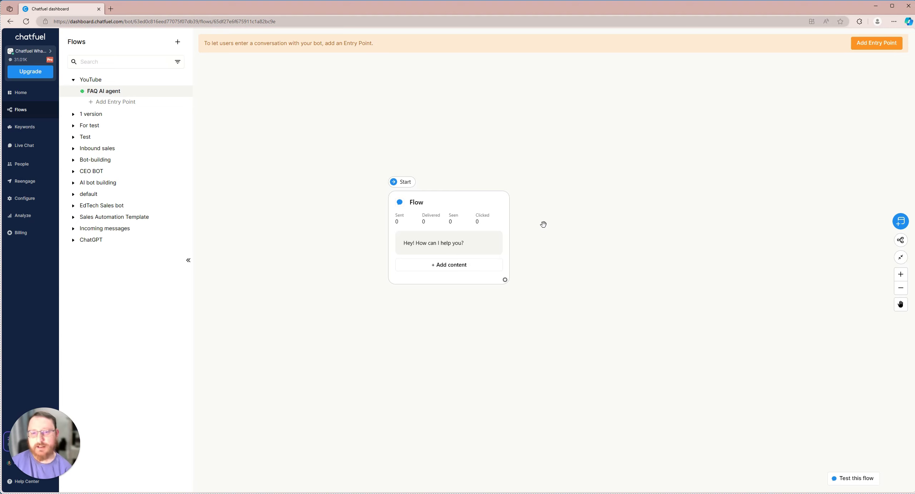
{"action": "left_click", "coordinate": [450, 265]}
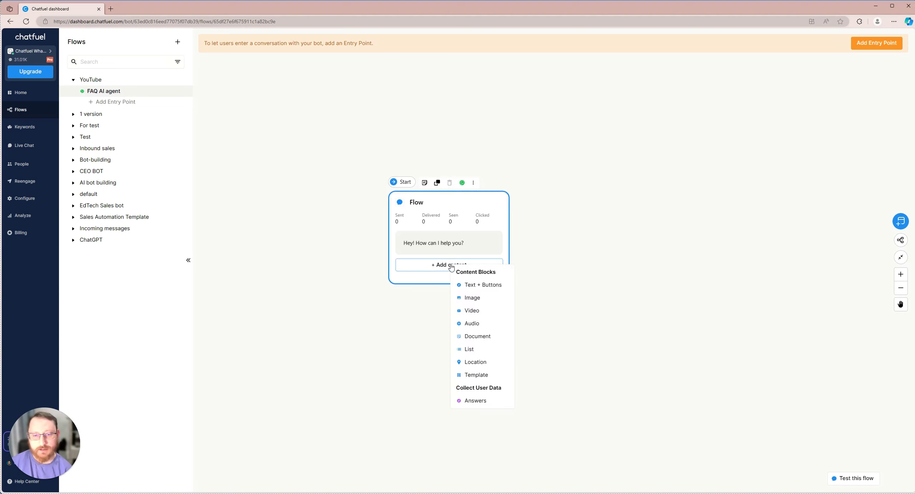
Add a Collect Answers step after the greeting and move the Flow card up-left
{"action": "left_click", "coordinate": [476, 400]}
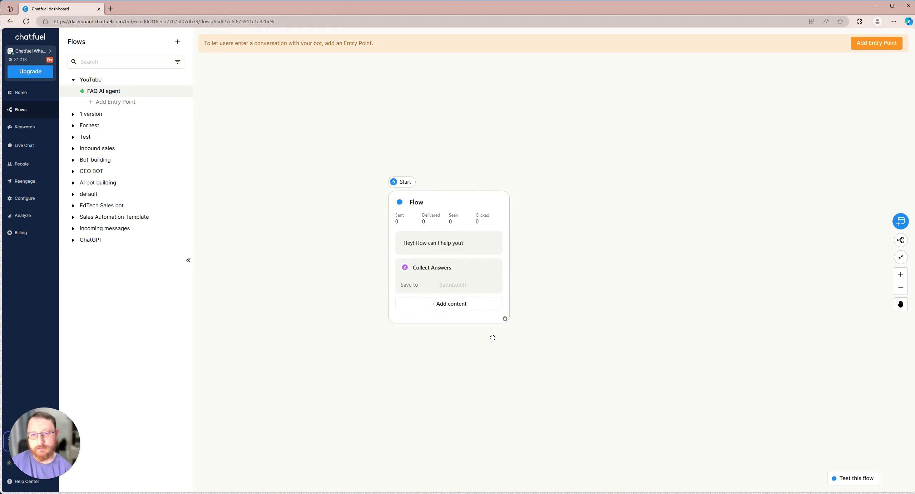
{"action": "left_click_drag", "start_coordinate": [395, 258], "coordinate": [370, 239]}
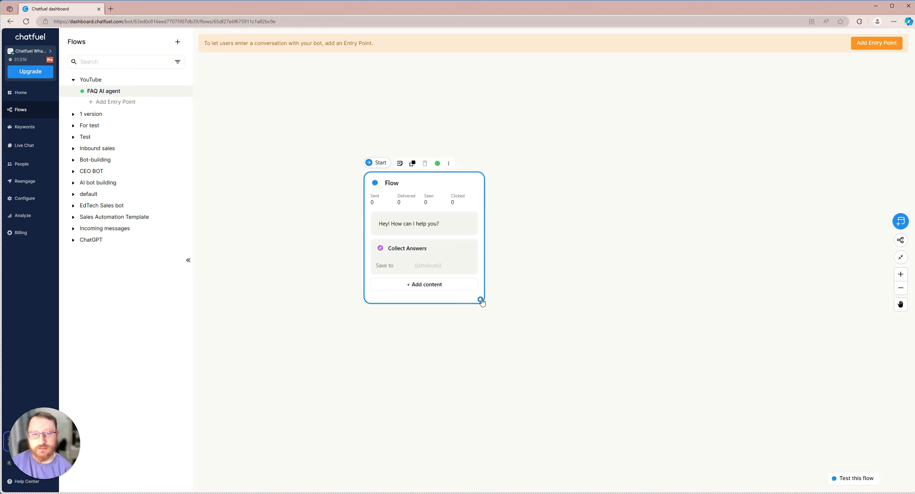
{"action": "left_click_drag", "start_coordinate": [481, 299], "coordinate": [558, 204]}
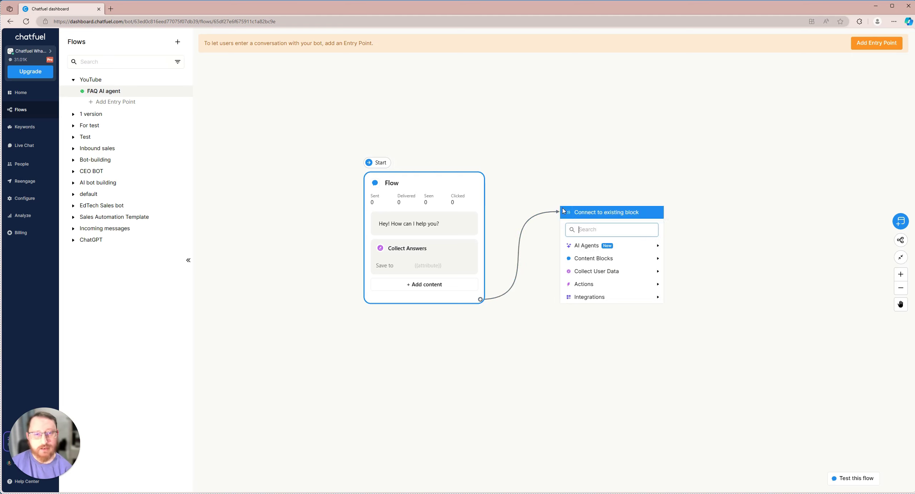
Connect a new 1st-line customer support agent after the Flow card
{"action": "mouse_move", "coordinate": [586, 250]}
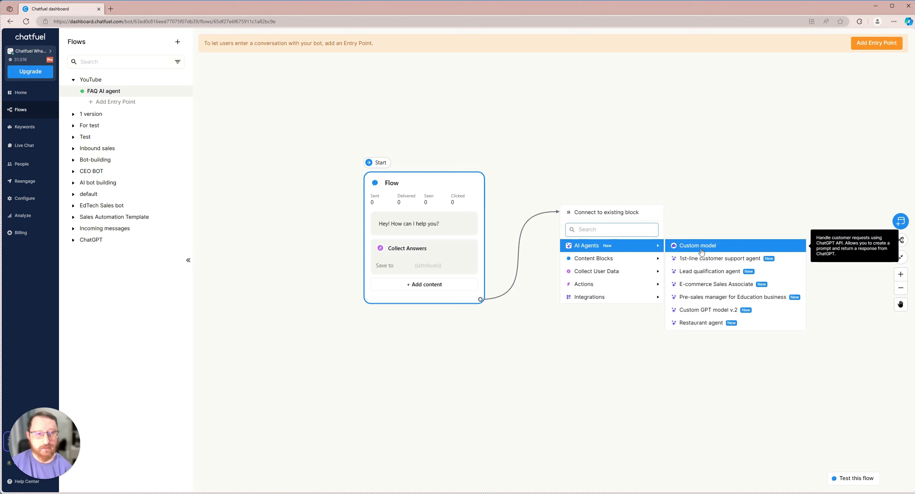
{"action": "left_click", "coordinate": [718, 260]}
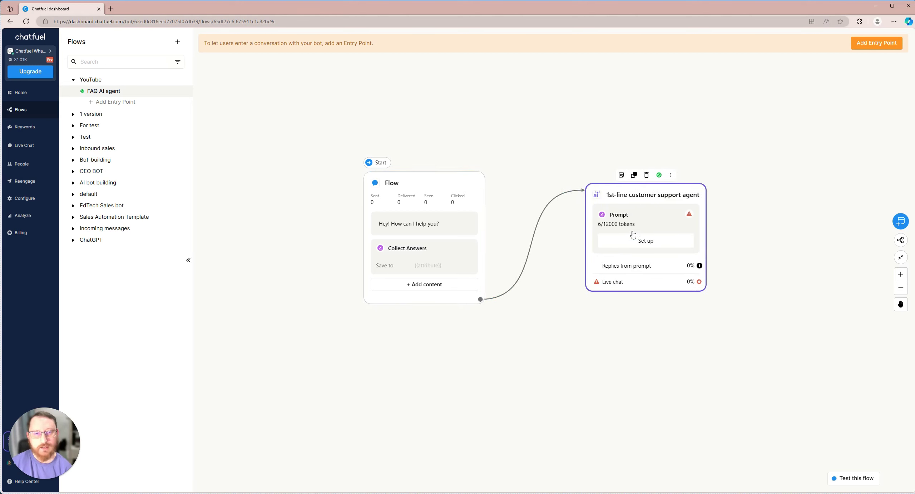
{"action": "left_click", "coordinate": [637, 242]}
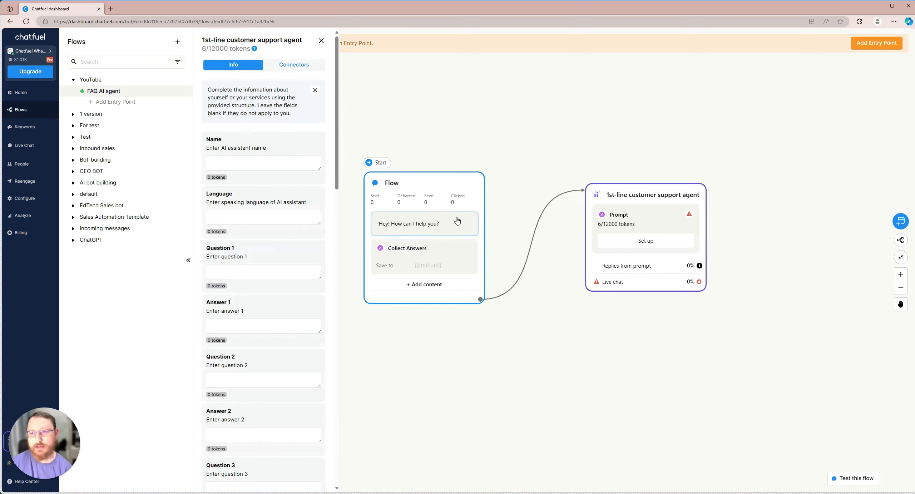
Enter the assistant's name and set its language to English
{"action": "left_click", "coordinate": [278, 165]}
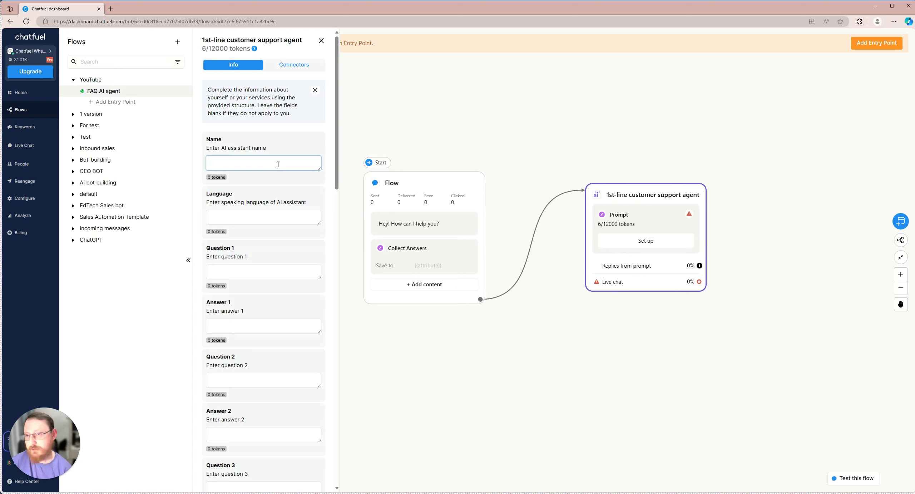
{"action": "type", "text": "Oleg"}
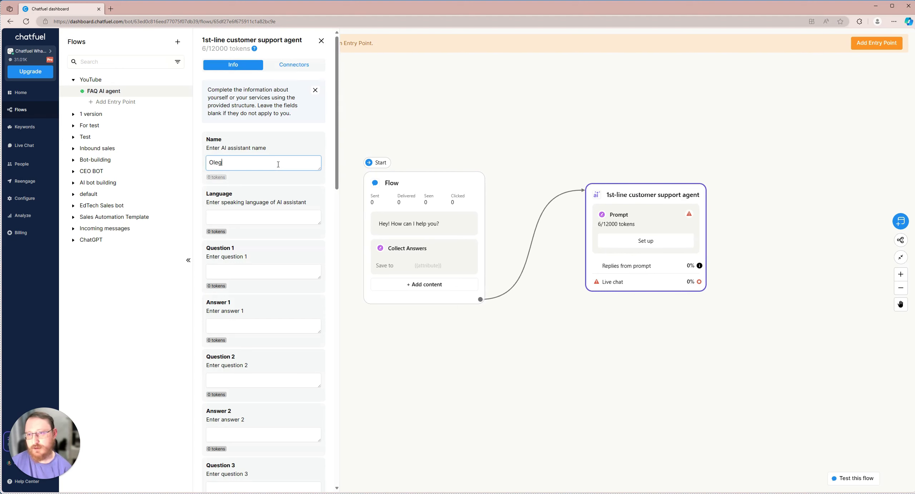
{"action": "key", "text": "Tab"}
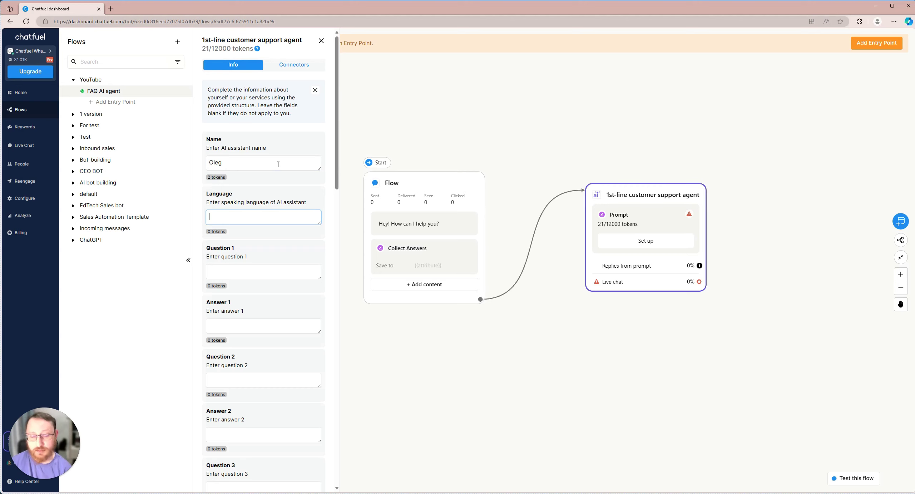
{"action": "type", "text": "English"}
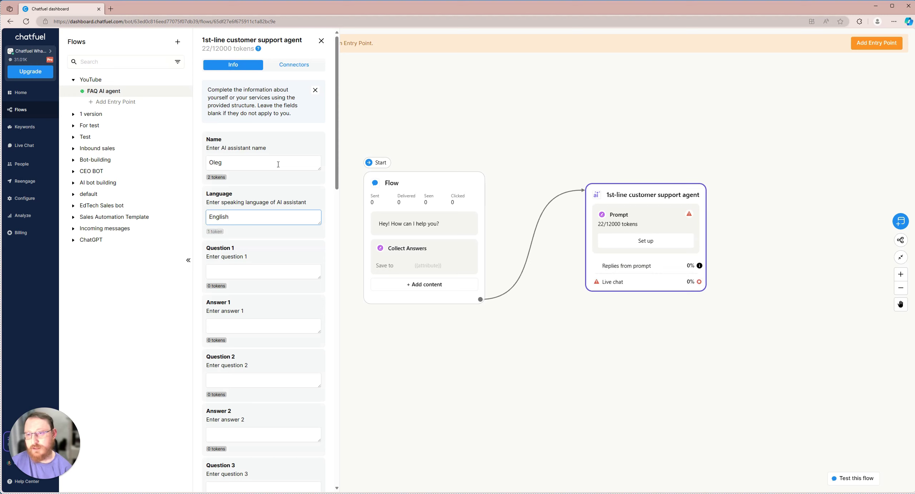
{"action": "key", "text": "Tab"}
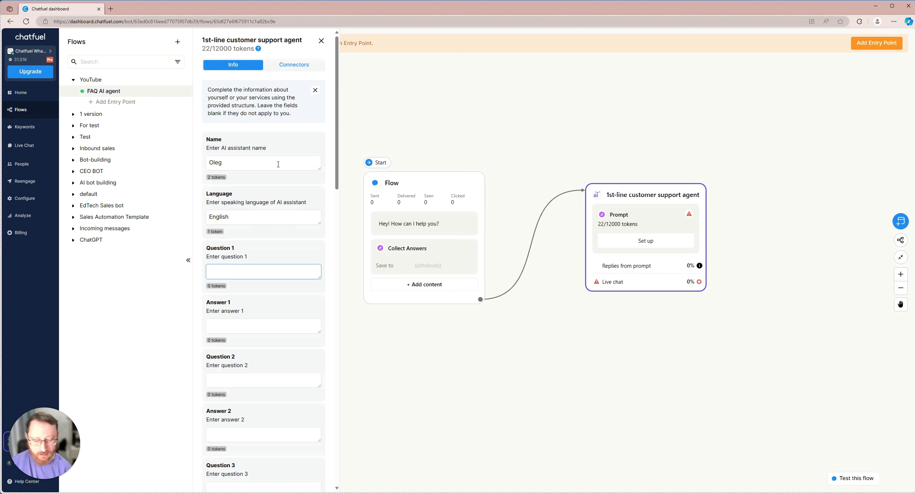
Add FAQs: 'Working hours' answered '9 to 5', and 'Phone number' answered with the contact number
{"action": "type", "text": "Working ho"}
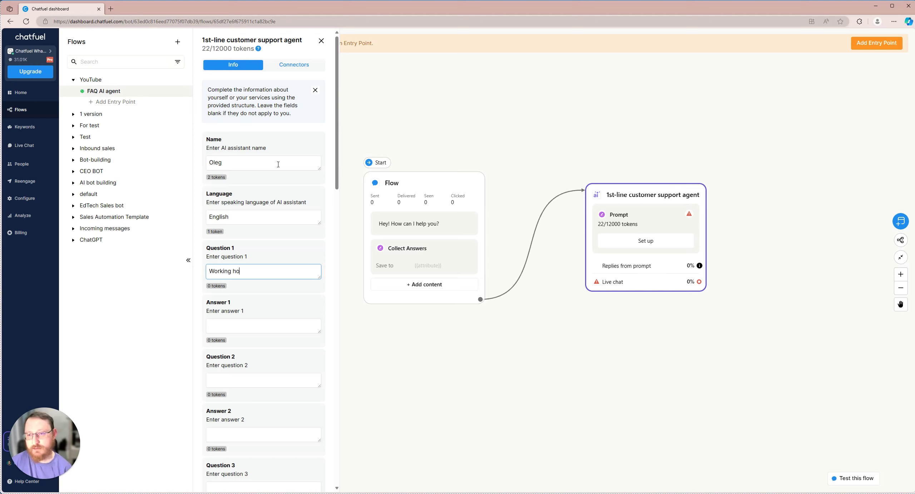
{"action": "type", "text": "urs"}
{"action": "key", "text": "Tab"}
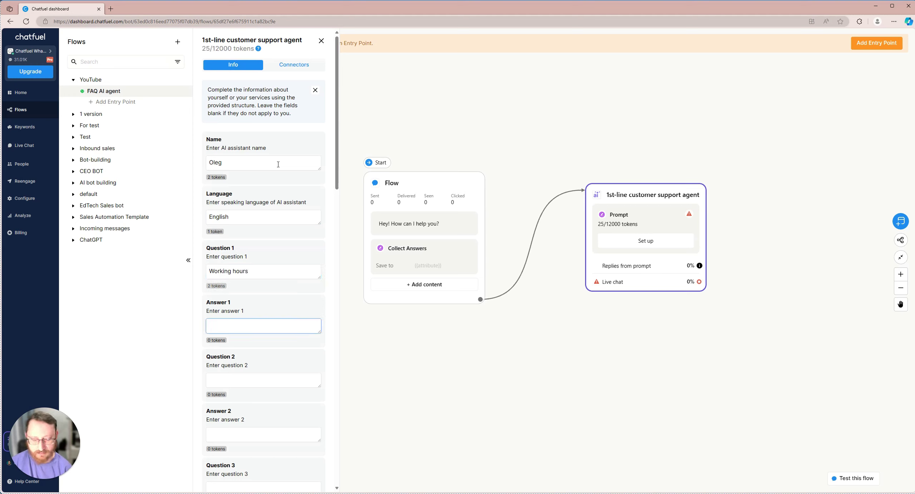
{"action": "type", "text": "9 to 5"}
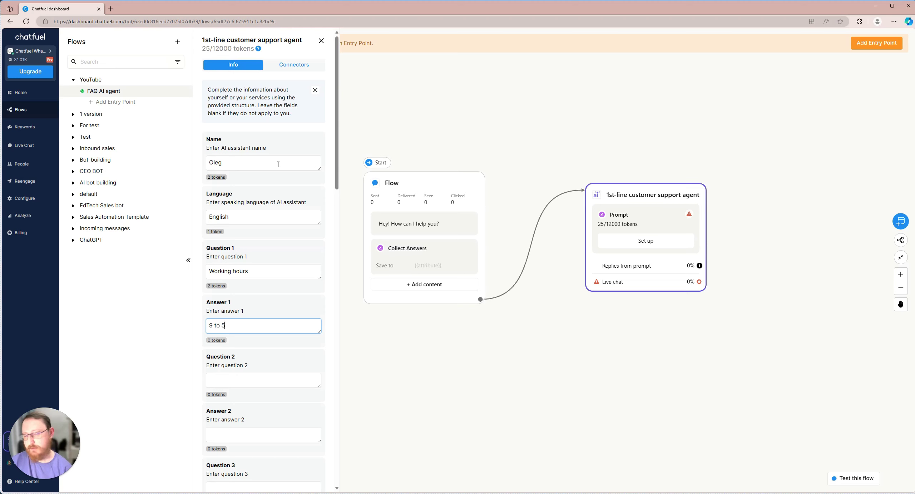
{"action": "key", "text": "Tab"}
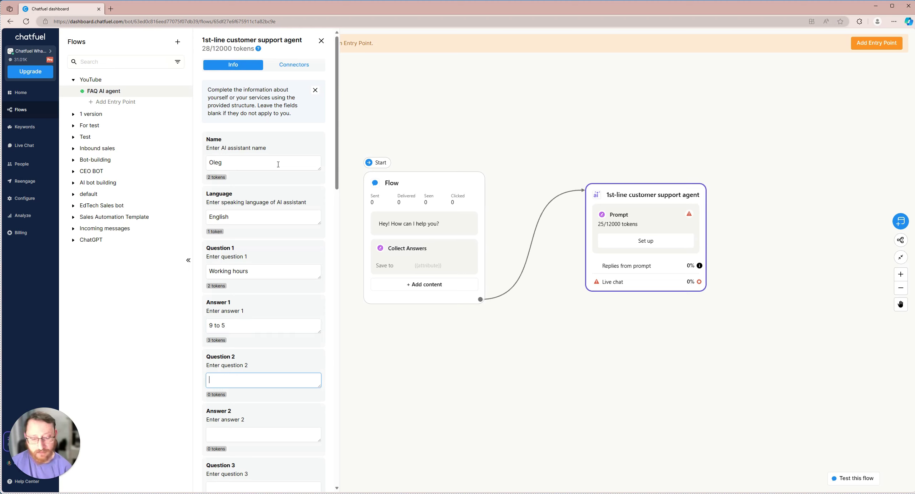
{"action": "type", "text": "Phone numbe"}
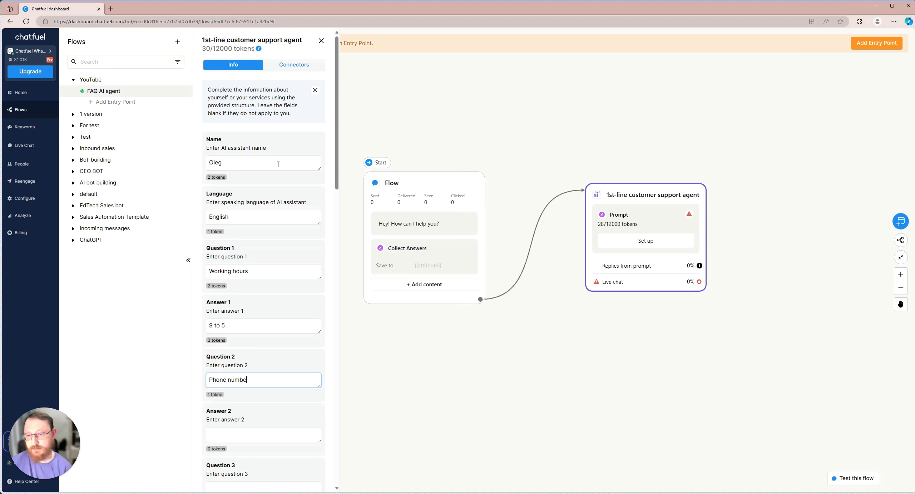
{"action": "type", "text": "r"}
{"action": "key", "text": "Tab"}
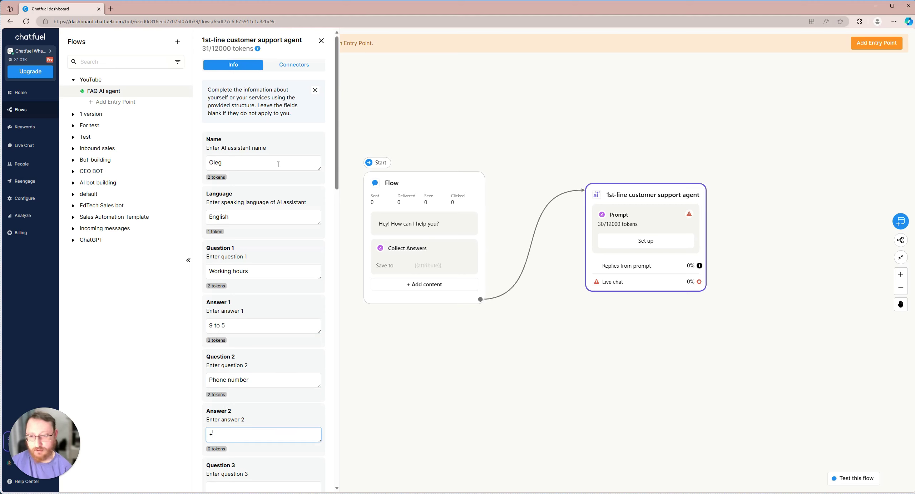
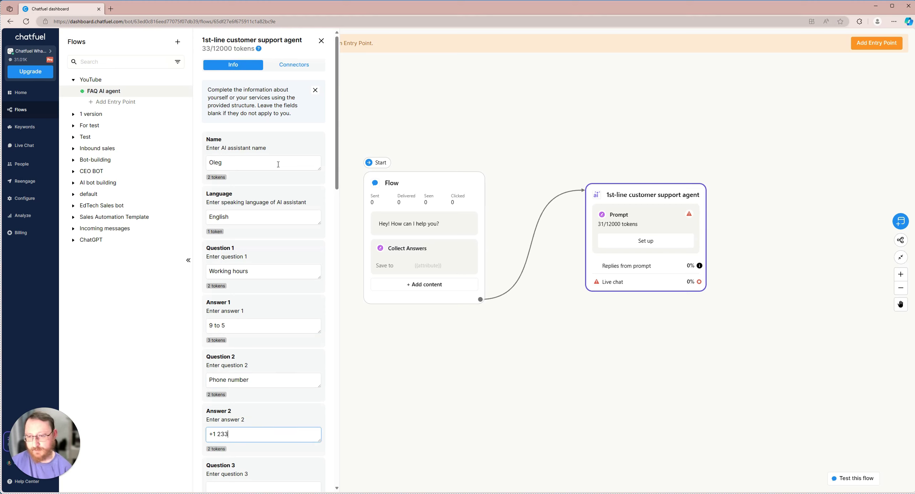
{"action": "scroll", "coordinate": [277, 229], "scroll_direction": "down", "scroll_amount": 2}
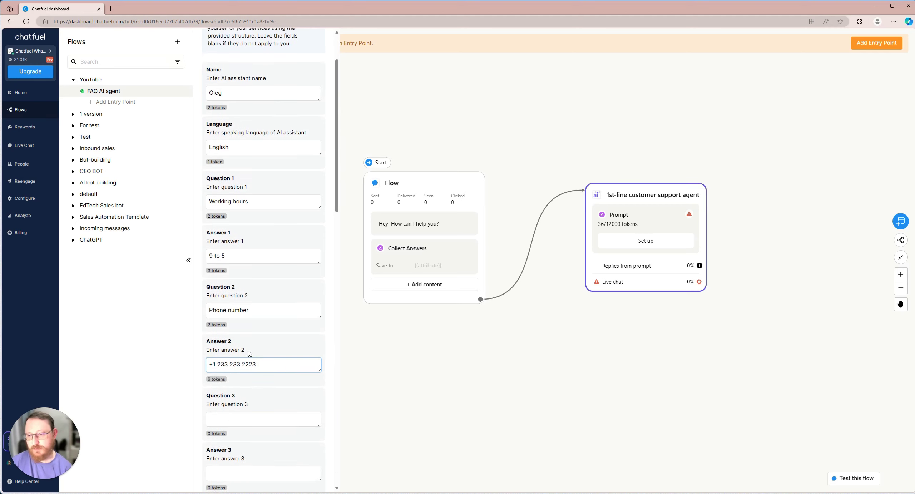
Add a third FAQ: question 'Adress' answered 'Austin, Texas'
{"action": "left_click", "coordinate": [242, 415]}
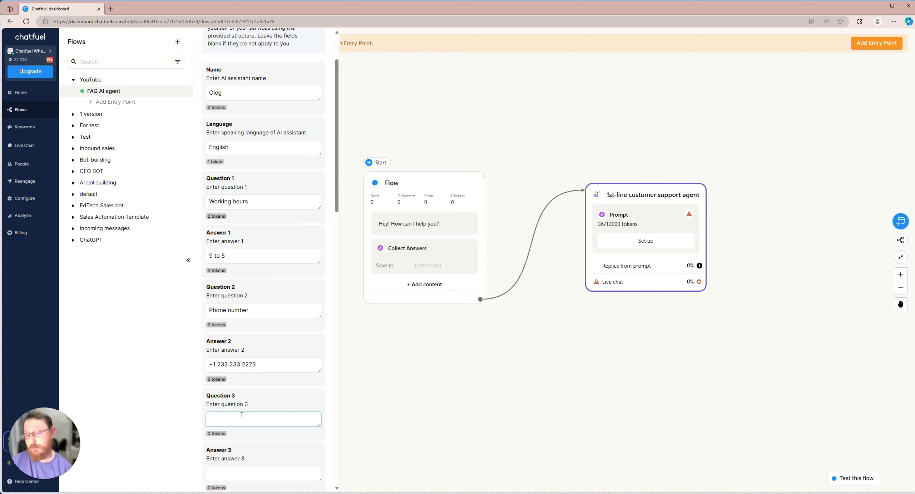
{"action": "type", "text": "Adress"}
{"action": "key", "text": "Tab"}
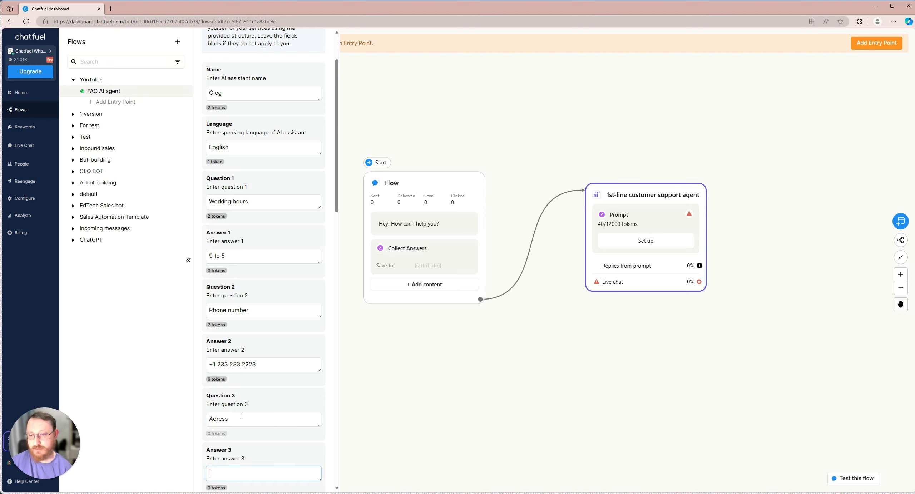
{"action": "type", "text": "Austin,"}
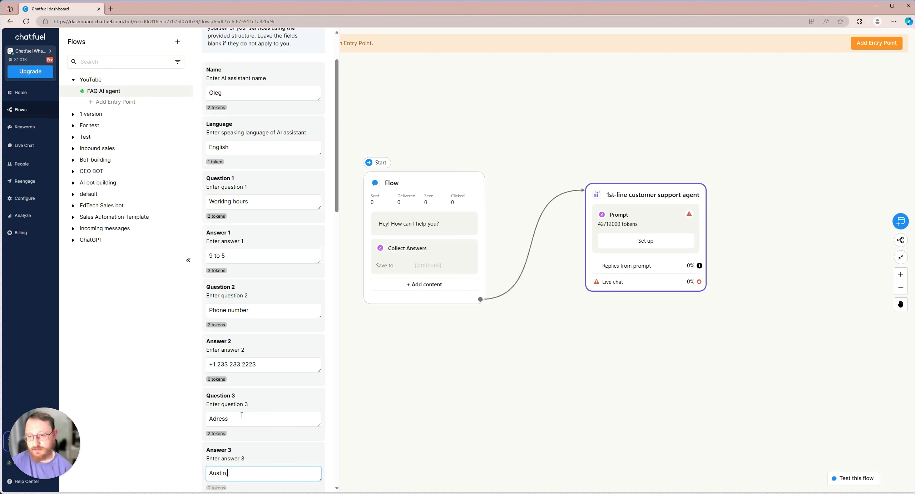
{"action": "type", "text": " Texas"}
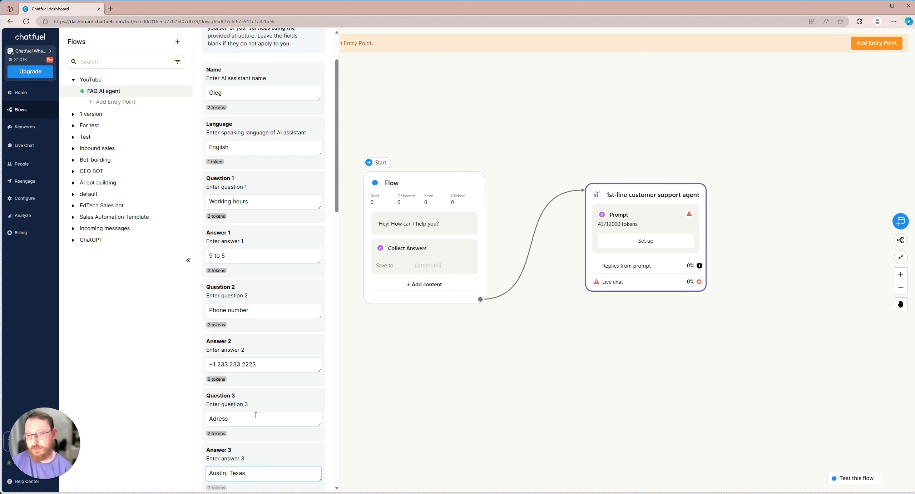
{"action": "scroll", "coordinate": [255, 415], "scroll_direction": "down", "scroll_amount": 15}
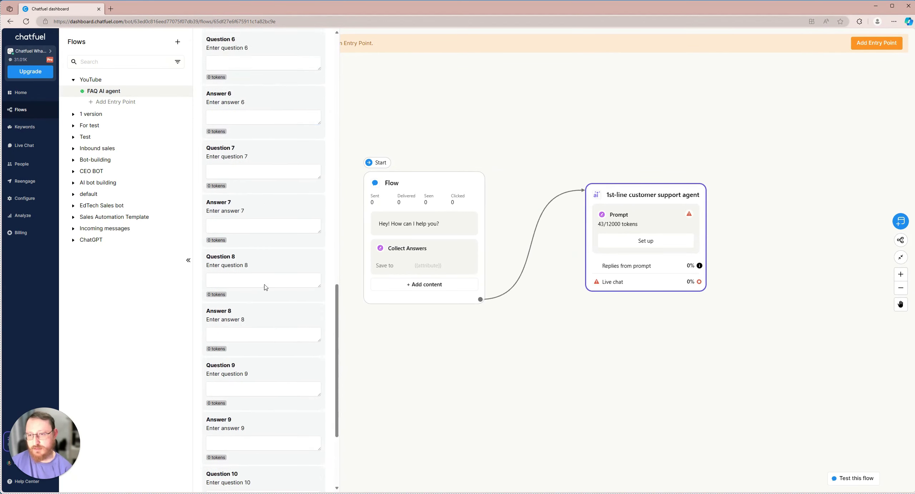
{"action": "scroll", "coordinate": [265, 287], "scroll_direction": "up", "scroll_amount": 15}
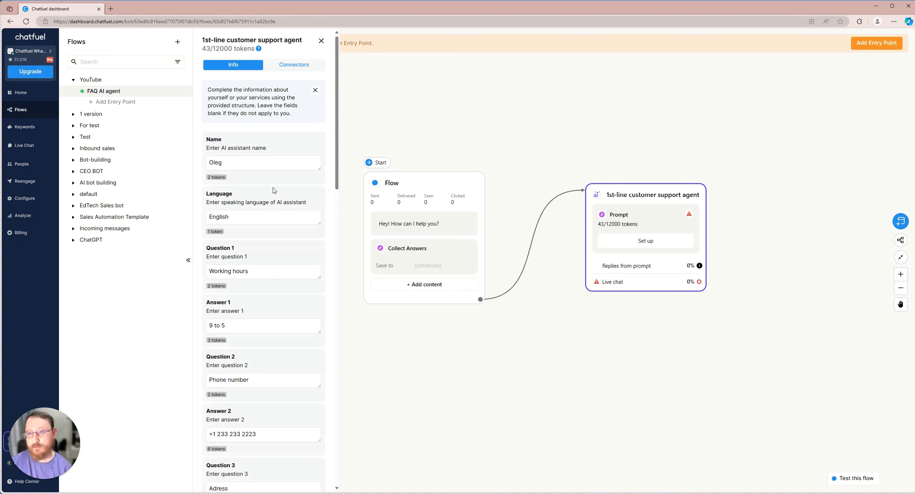
Check that the Live chat connector fires when 'user is angry', then close agent settings
{"action": "left_click", "coordinate": [288, 65]}
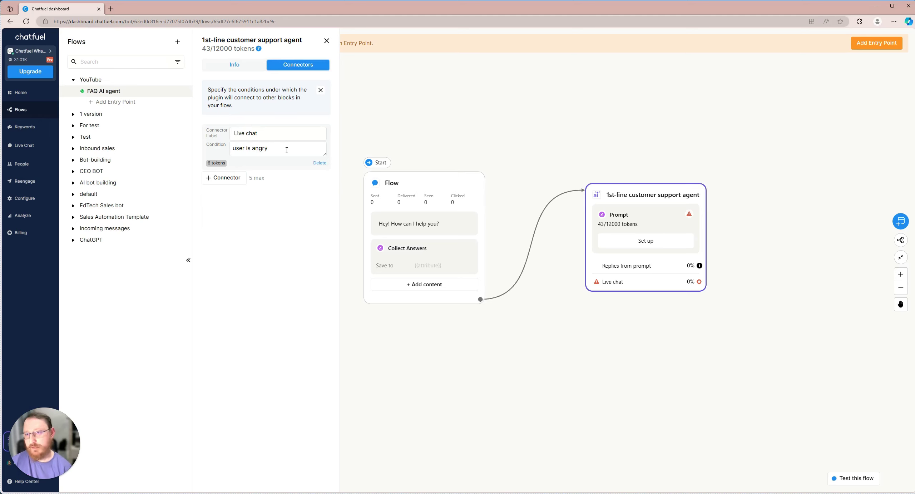
{"action": "left_click_drag", "start_coordinate": [287, 150], "coordinate": [235, 133]}
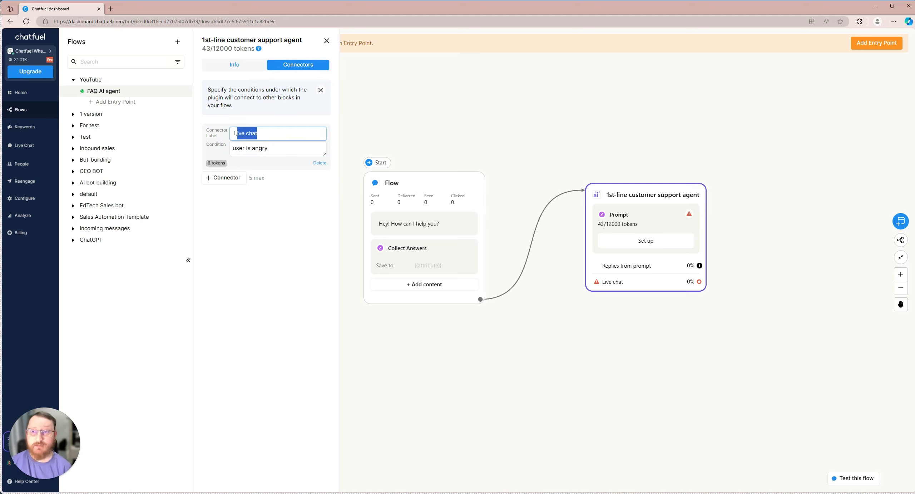
{"action": "left_click", "coordinate": [273, 134]}
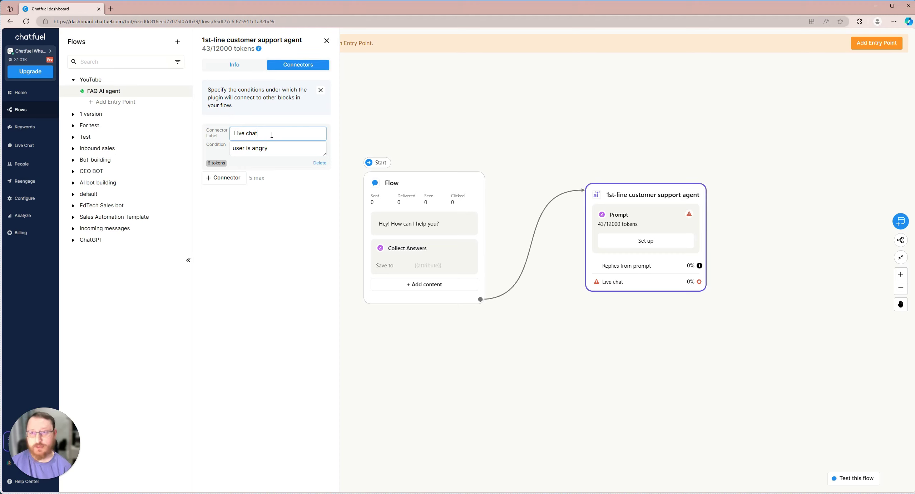
{"action": "left_click", "coordinate": [451, 127]}
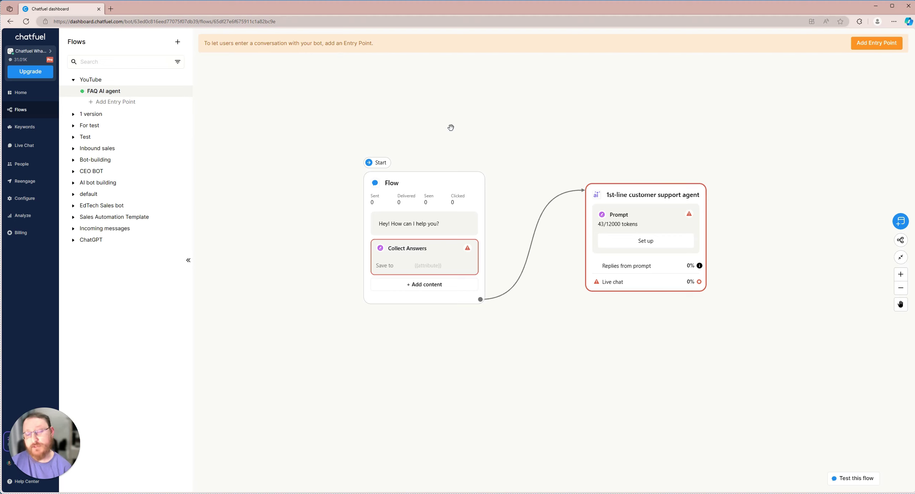
Link the agent's Live chat output to a Live Chat action assigned to two operators
{"action": "scroll", "coordinate": [496, 129], "scroll_direction": "right", "scroll_amount": 3}
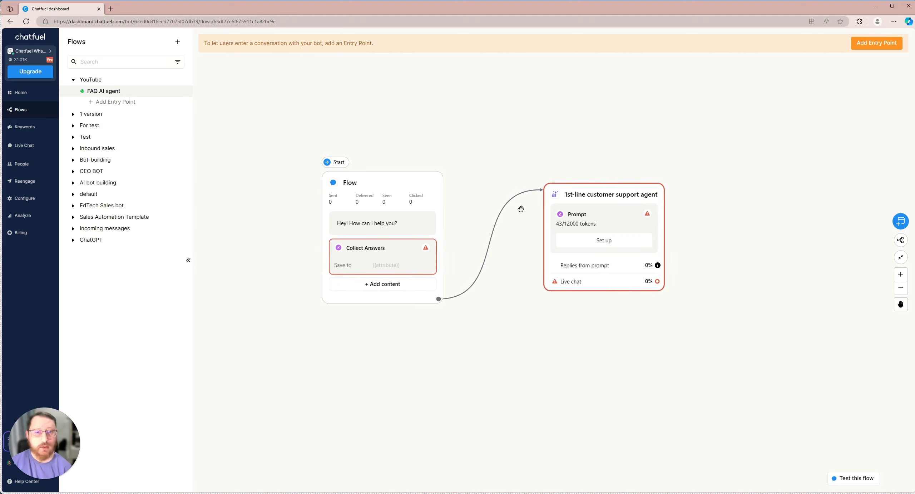
{"action": "scroll", "coordinate": [498, 164], "scroll_direction": "right", "scroll_amount": 3}
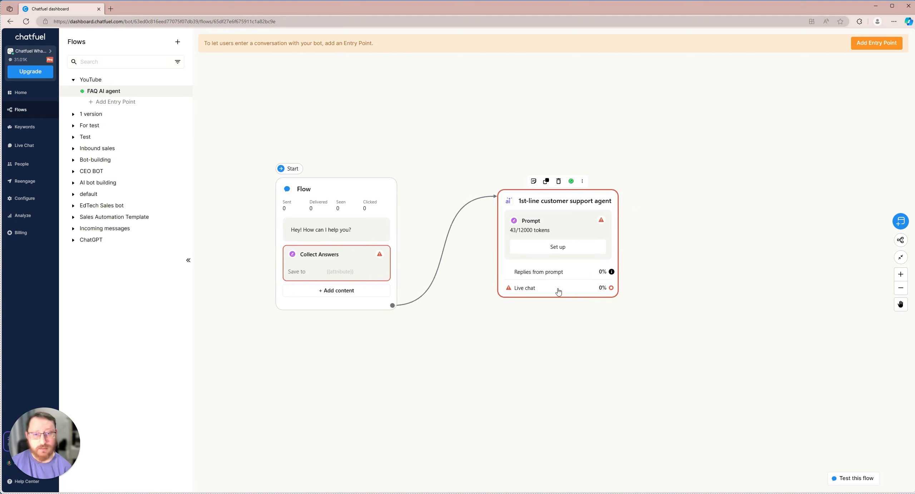
{"action": "left_click_drag", "start_coordinate": [611, 288], "coordinate": [679, 315]}
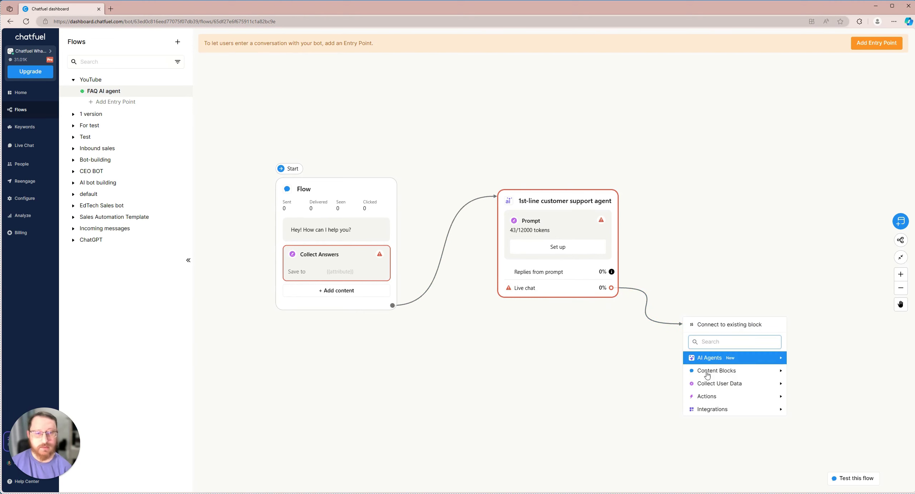
{"action": "mouse_move", "coordinate": [715, 397]}
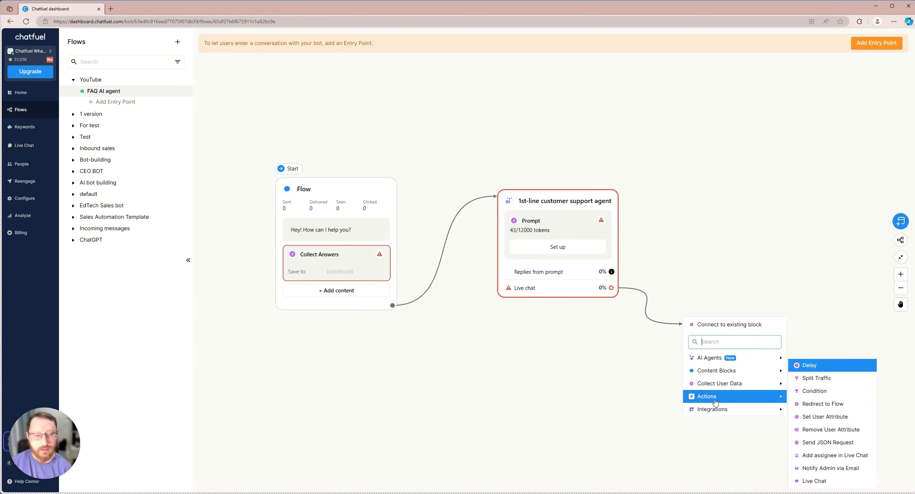
{"action": "left_click", "coordinate": [809, 481]}
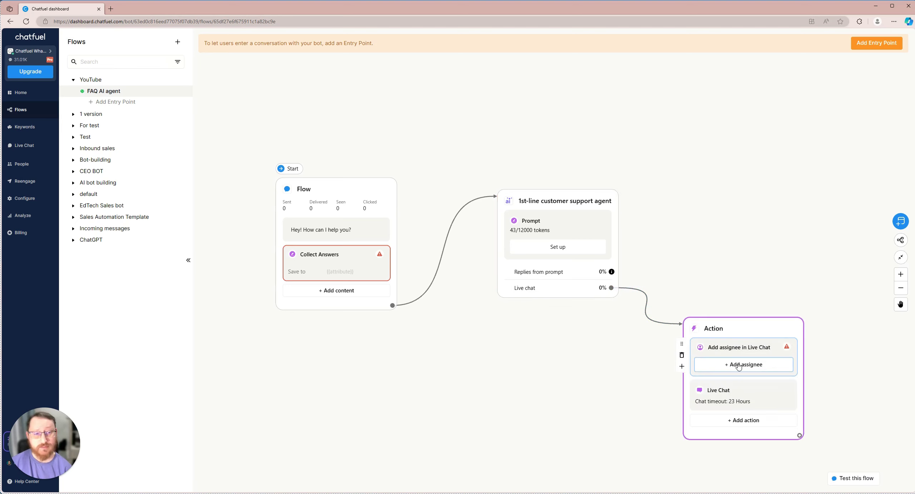
{"action": "left_click", "coordinate": [738, 365]}
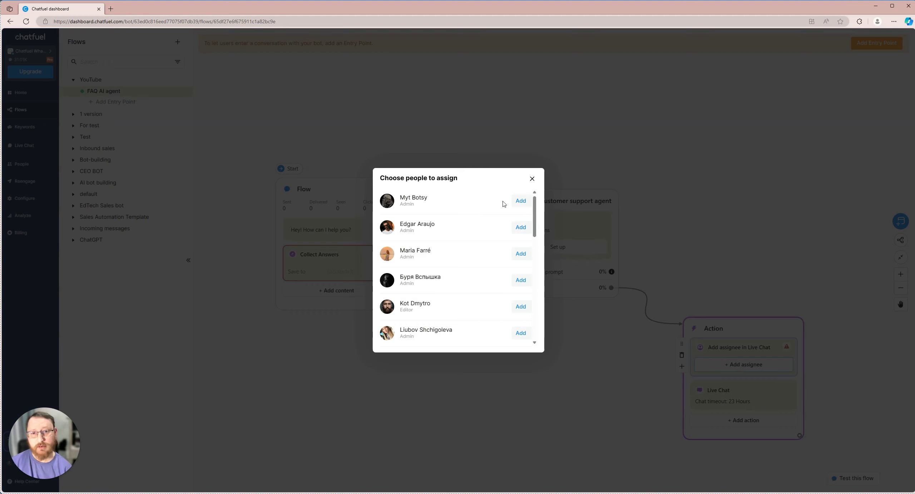
{"action": "left_click", "coordinate": [520, 202]}
{"action": "left_click", "coordinate": [521, 227]}
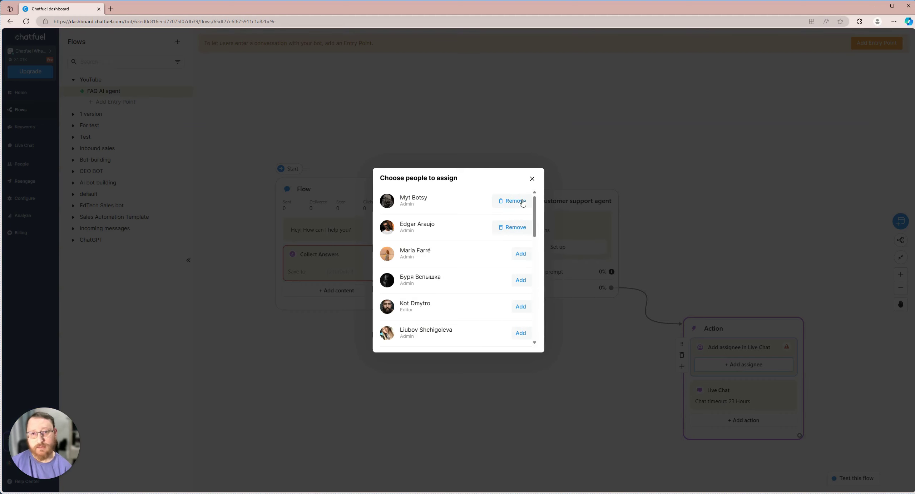
{"action": "left_click", "coordinate": [533, 180]}
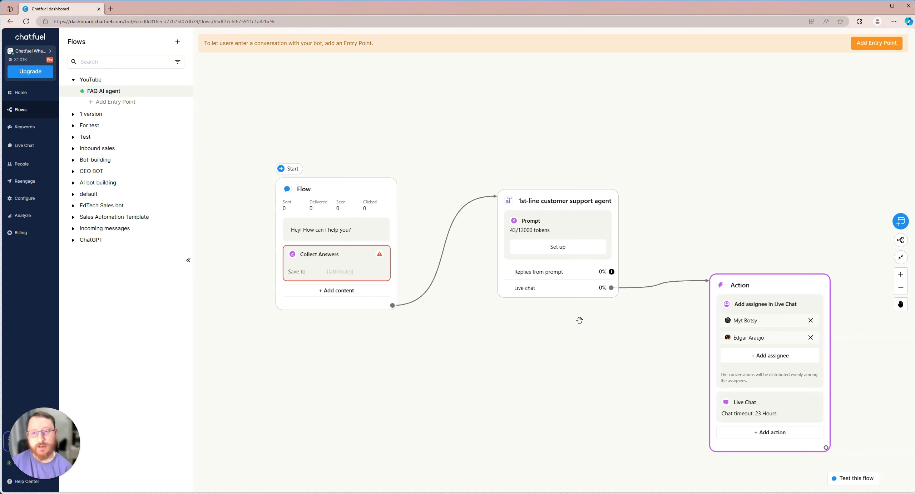
{"action": "scroll", "coordinate": [578, 320], "scroll_direction": "up", "scroll_amount": 2}
Test the flow by sending 'Hey! What is your adress?' and 'How can I call you?'
{"action": "scroll", "coordinate": [541, 339], "scroll_direction": "down", "scroll_amount": 3}
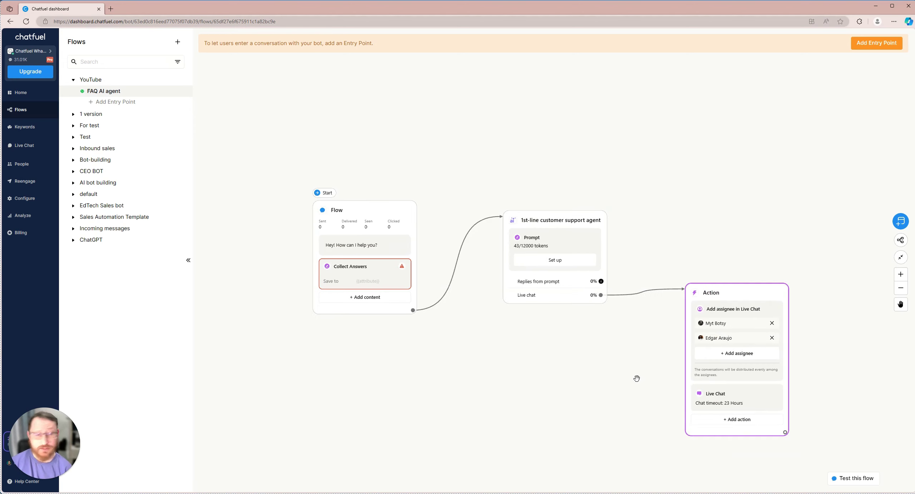
{"action": "left_click", "coordinate": [851, 478]}
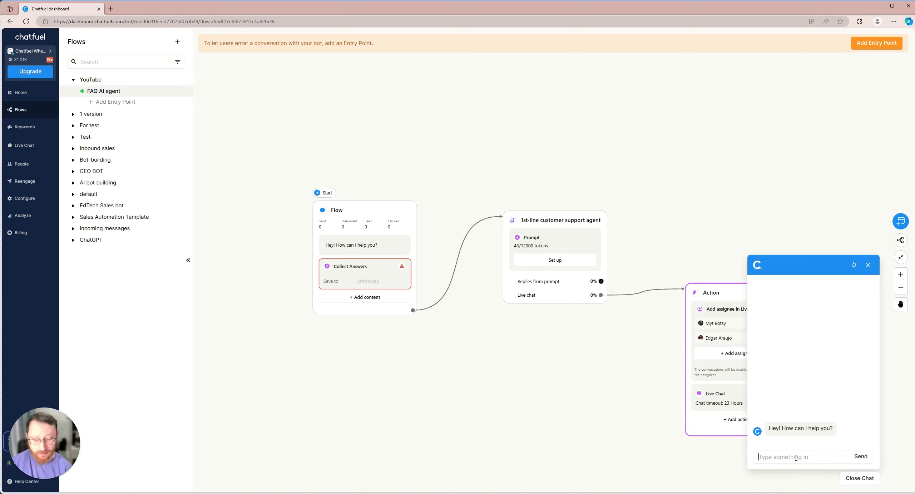
{"action": "type", "text": "Hey! "}
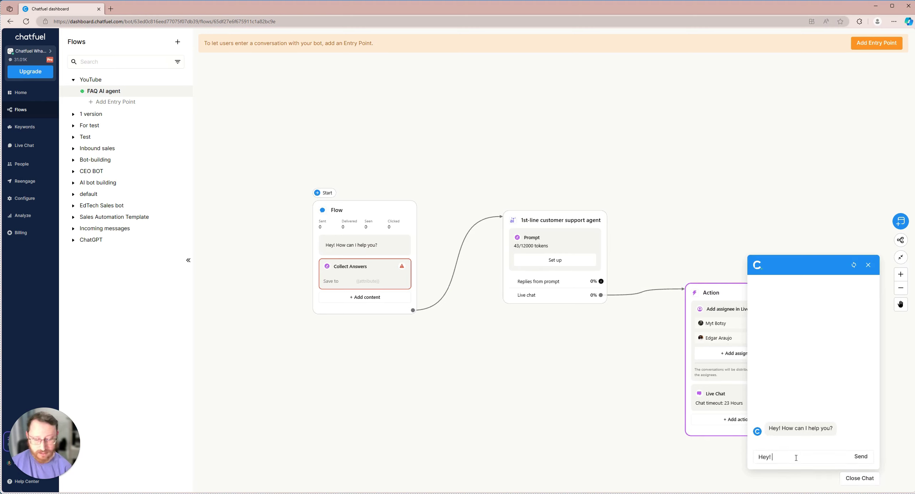
{"action": "type", "text": "What is your"}
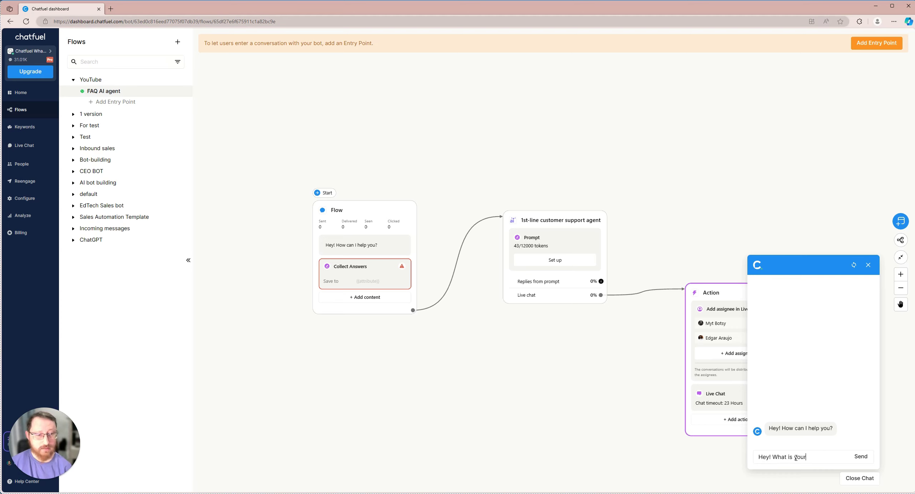
{"action": "type", "text": " adress?"}
{"action": "key", "text": "Return"}
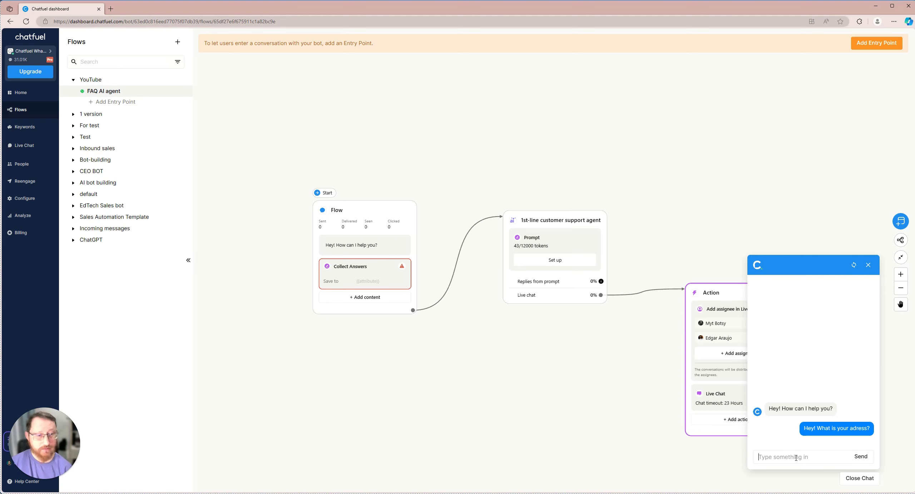
{"action": "left_click", "coordinate": [792, 455]}
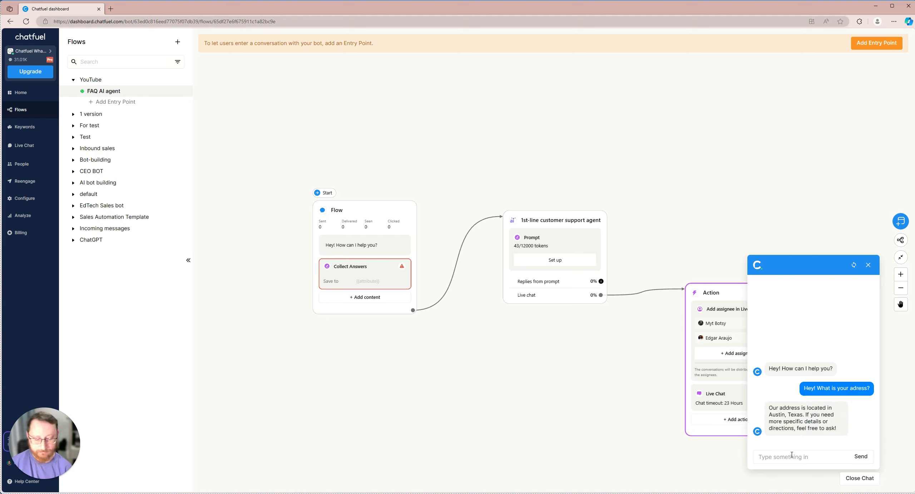
{"action": "type", "text": "How can"}
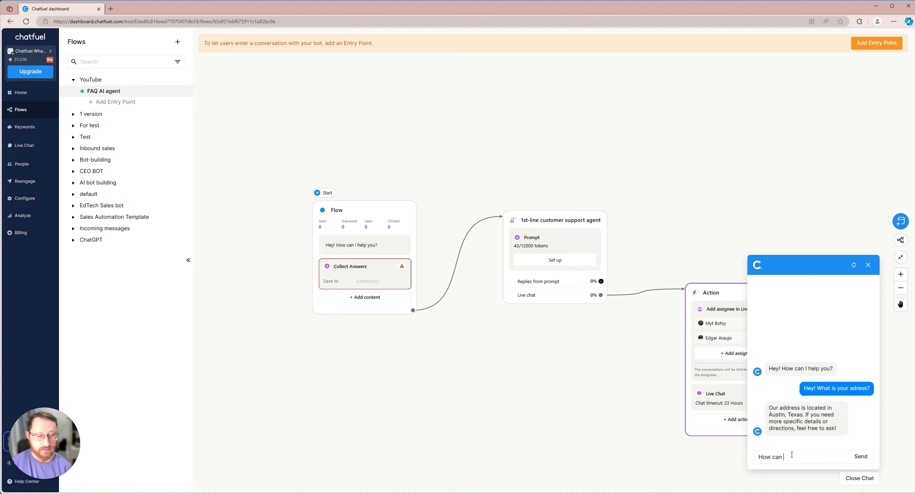
{"action": "type", "text": " I call you?"}
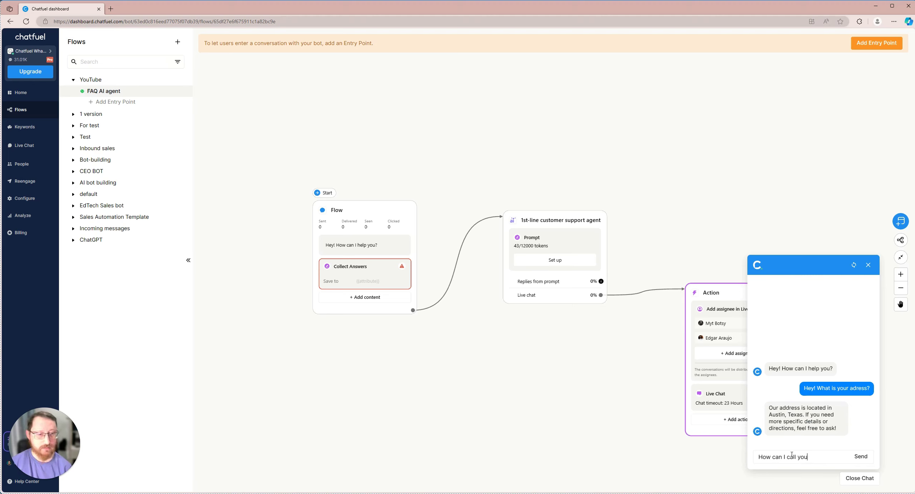
{"action": "key", "text": "Return"}
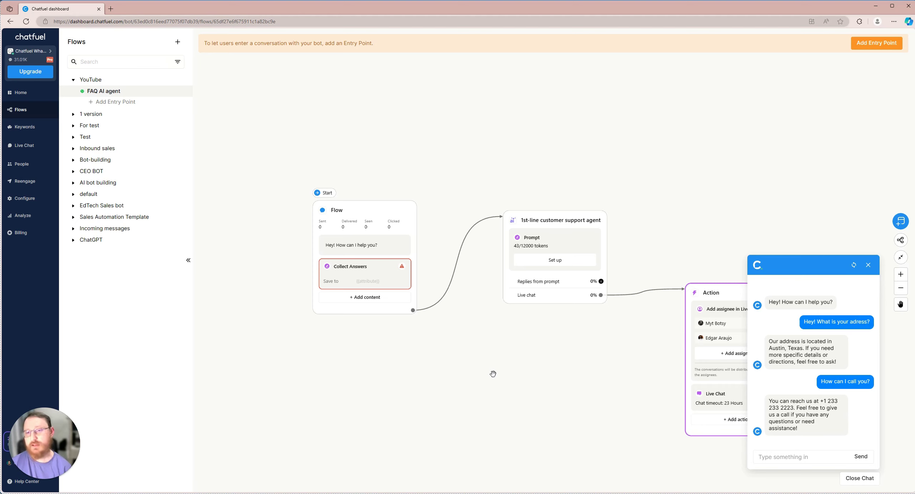
{"action": "left_click_drag", "start_coordinate": [449, 369], "coordinate": [494, 371]}
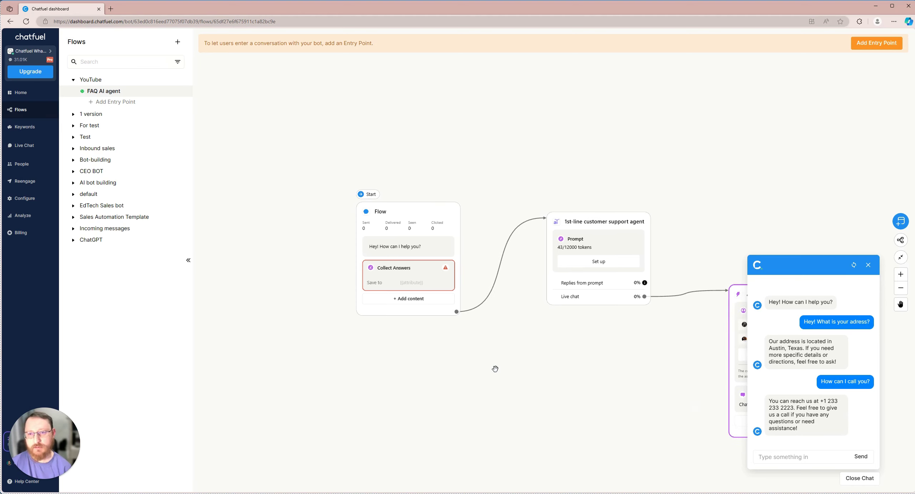
Place a 'Chat launched by new users' entry point left of Flow, connect it, and activate it
{"action": "right_click", "coordinate": [246, 204]}
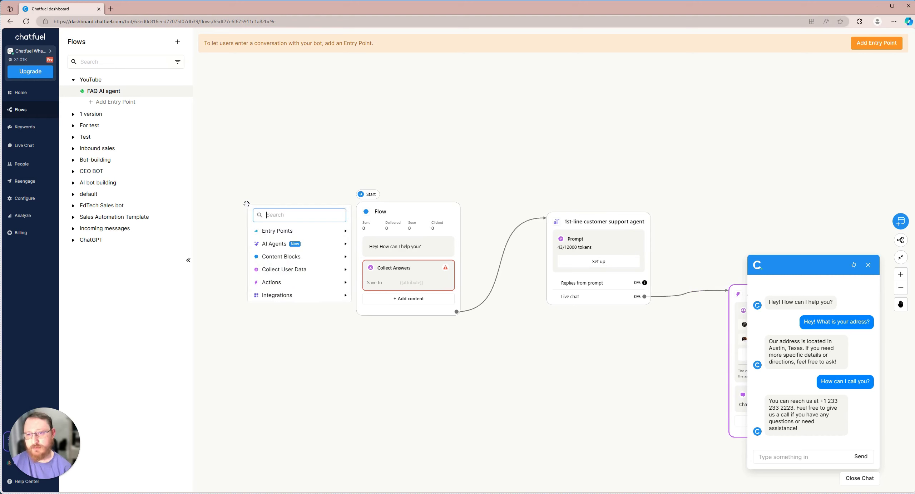
{"action": "mouse_move", "coordinate": [282, 235]}
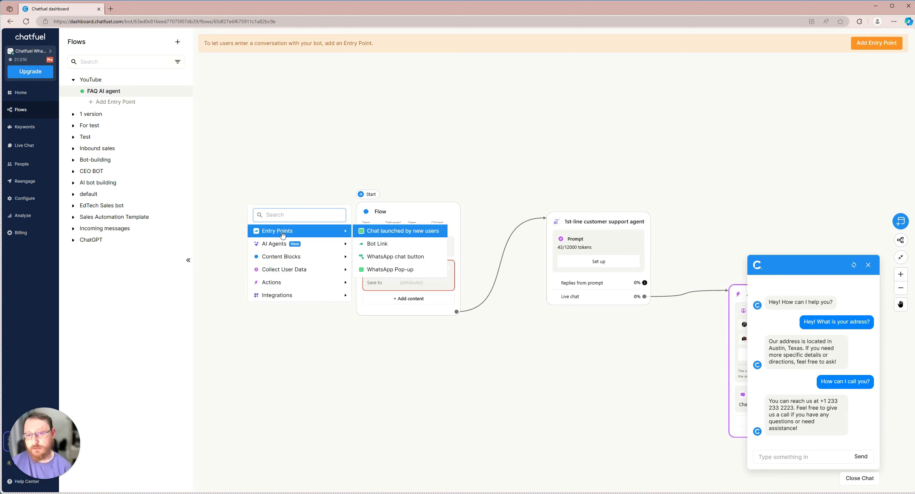
{"action": "left_click", "coordinate": [395, 235]}
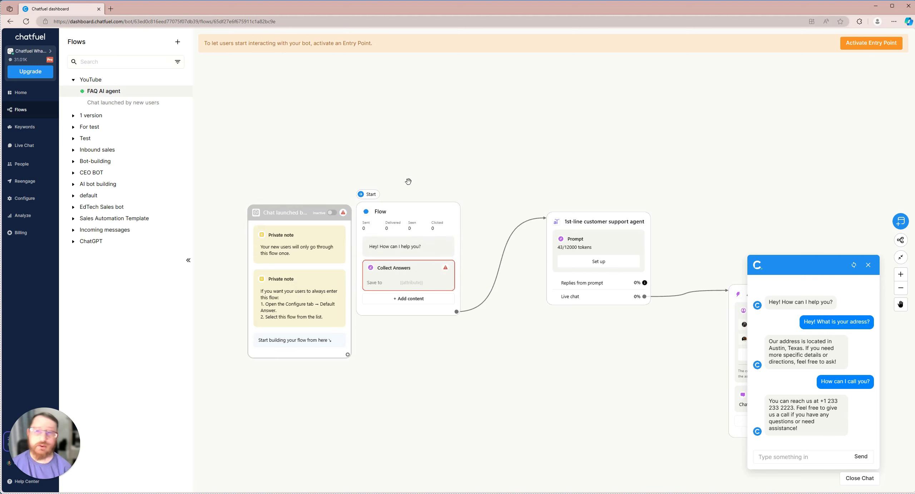
{"action": "left_click_drag", "start_coordinate": [409, 205], "coordinate": [424, 209]}
{"action": "left_click_drag", "start_coordinate": [306, 212], "coordinate": [284, 175]}
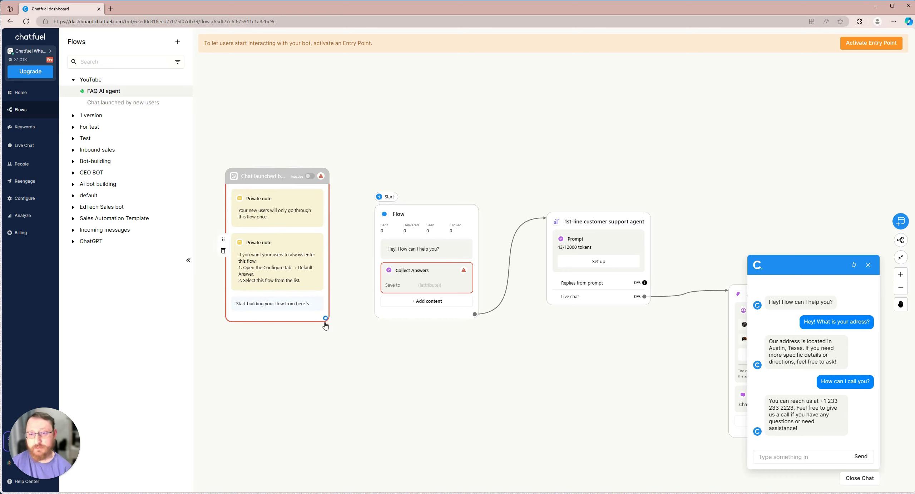
{"action": "left_click_drag", "start_coordinate": [326, 318], "coordinate": [418, 211]}
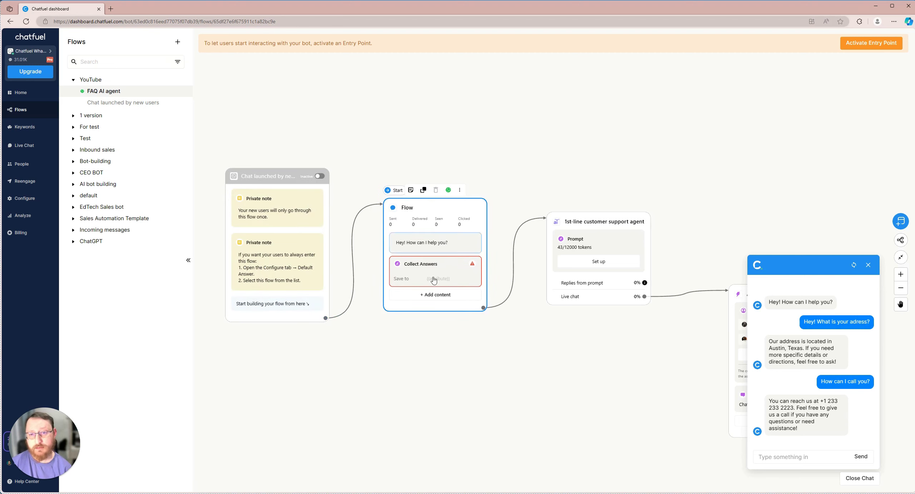
{"action": "left_click", "coordinate": [321, 177]}
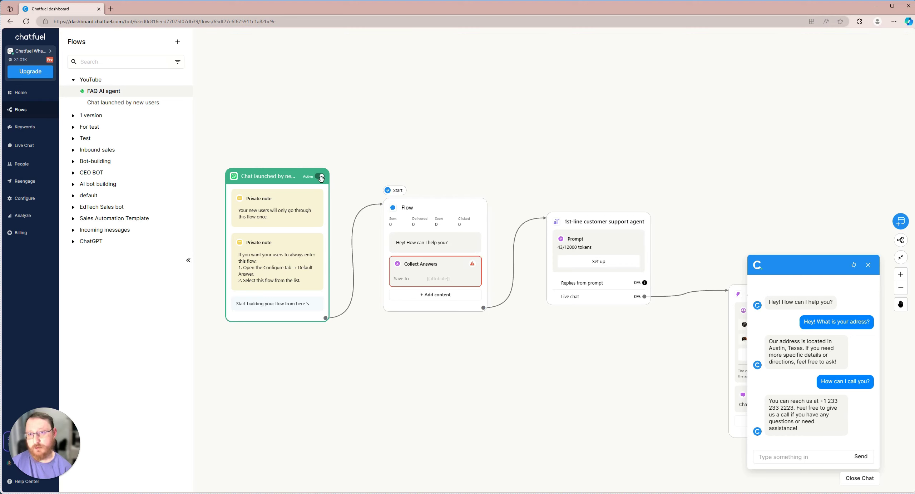